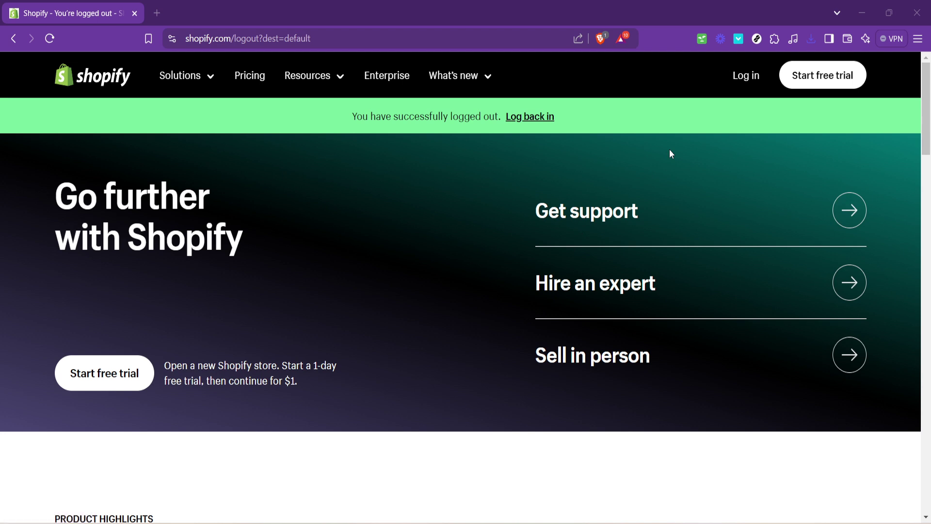
Step: Go to the Shopify login page and continue with the account's e-mail address
left_click(753, 79)
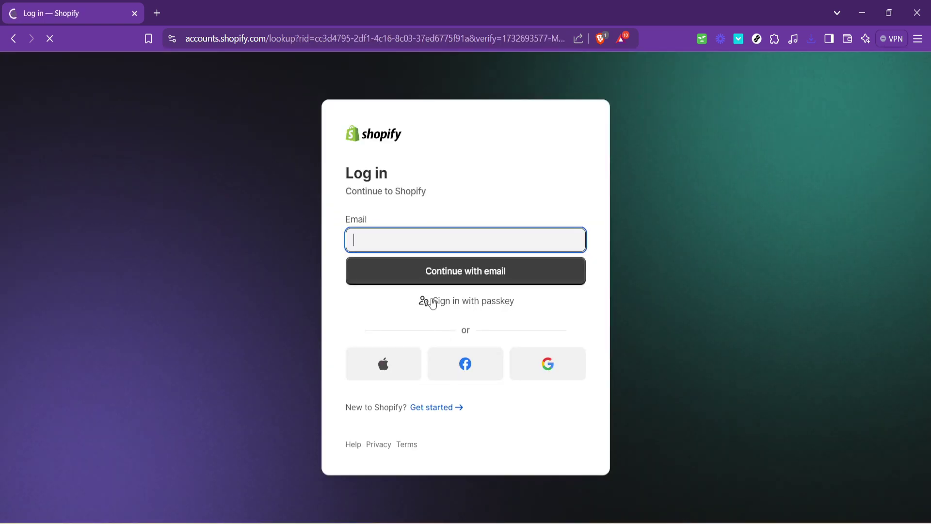
left_click(430, 244)
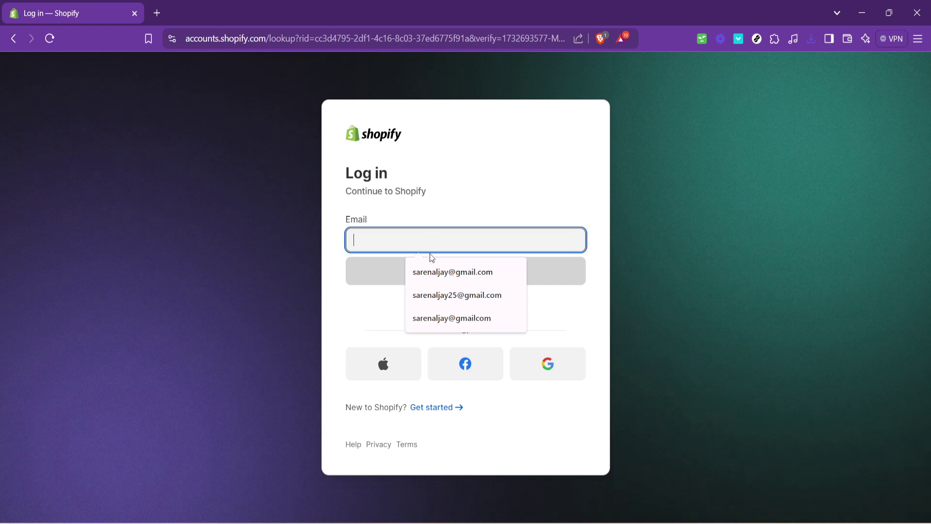
left_click(446, 297)
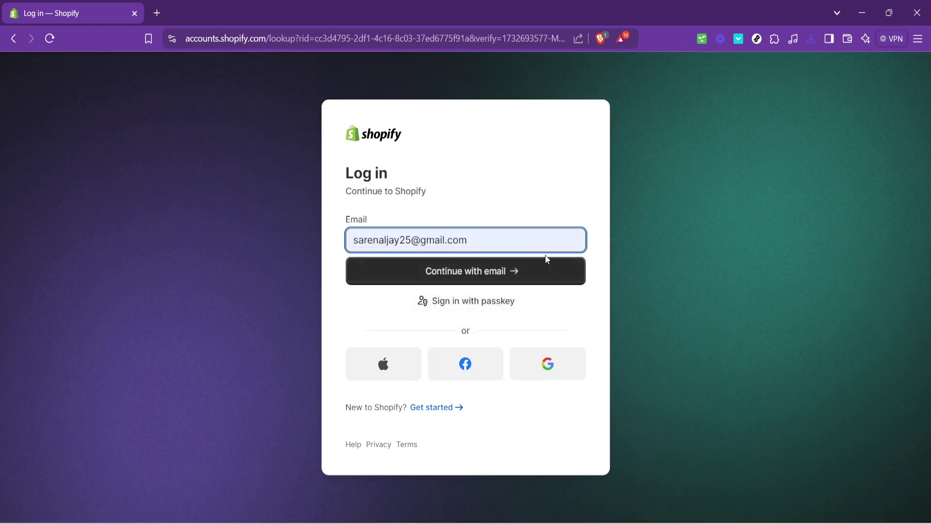
left_click(509, 273)
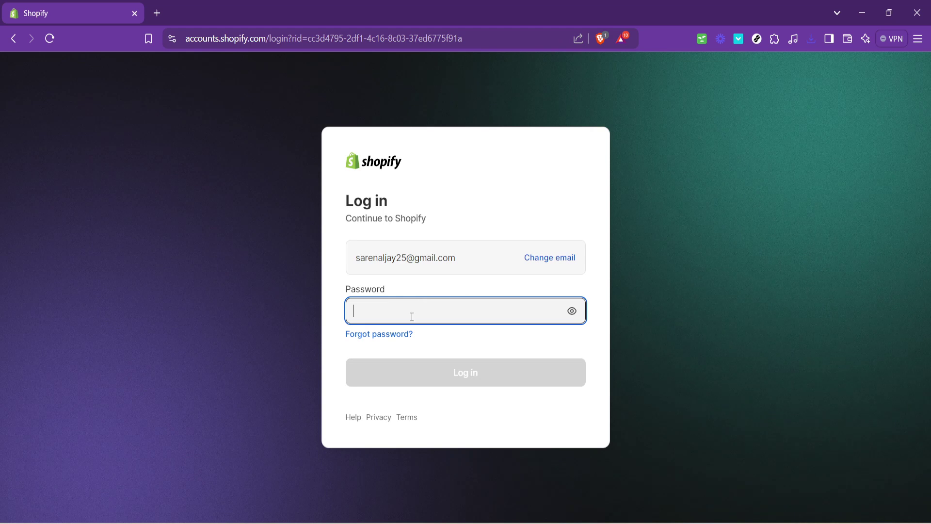
type("••••")
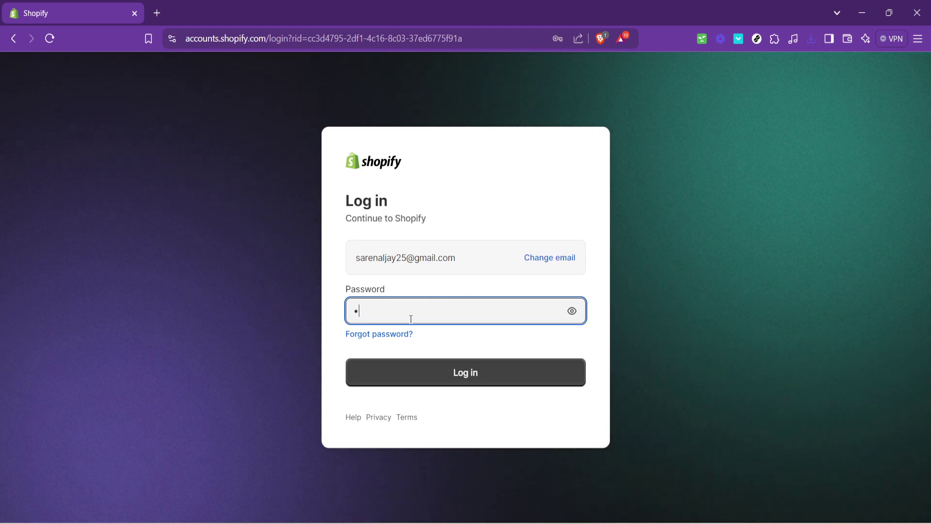
key("BackSpace")
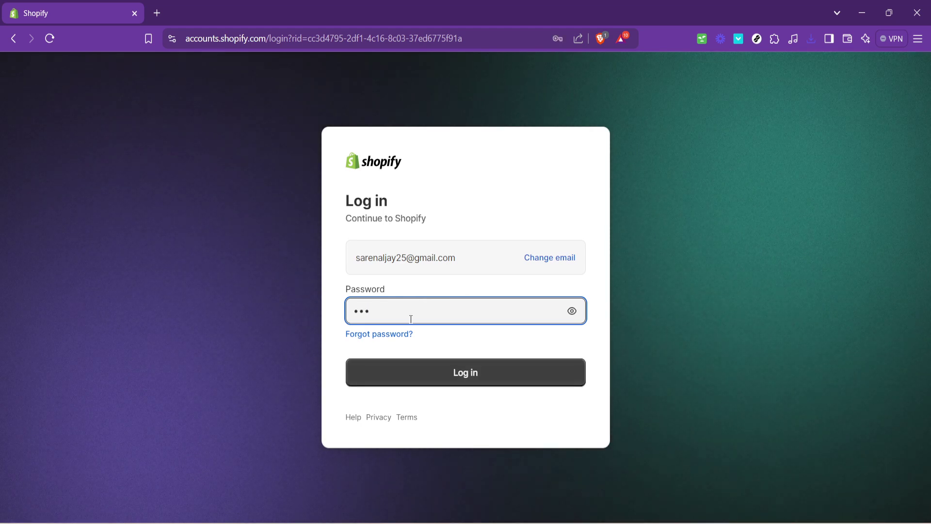
key("BackSpace")
key("BackSpace")
key("BackSpace")
type("•••")
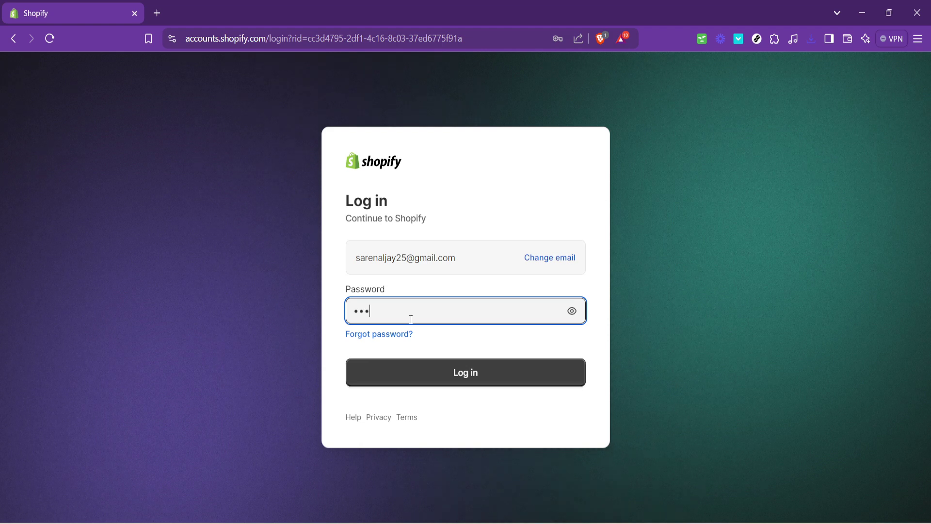
type("••")
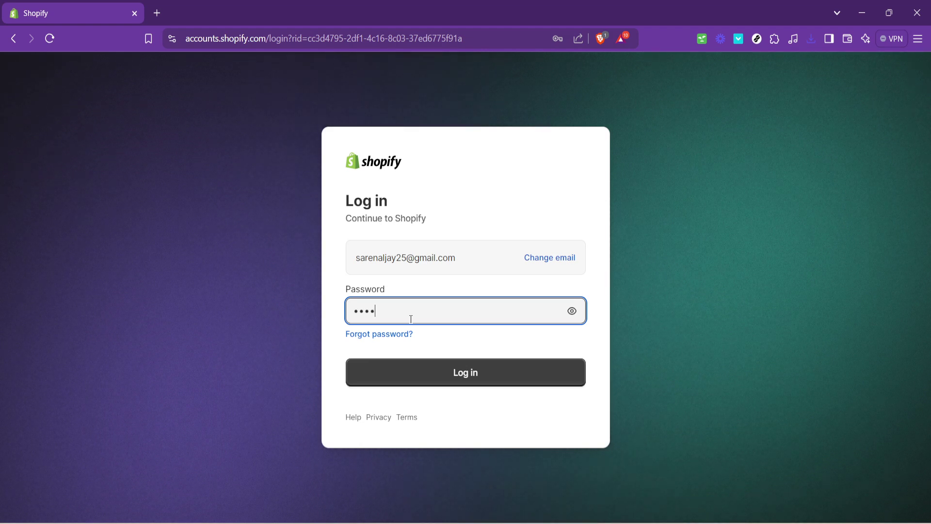
key("BackSpace")
key("BackSpace")
key("BackSpace")
key("BackSpace")
key("BackSpace")
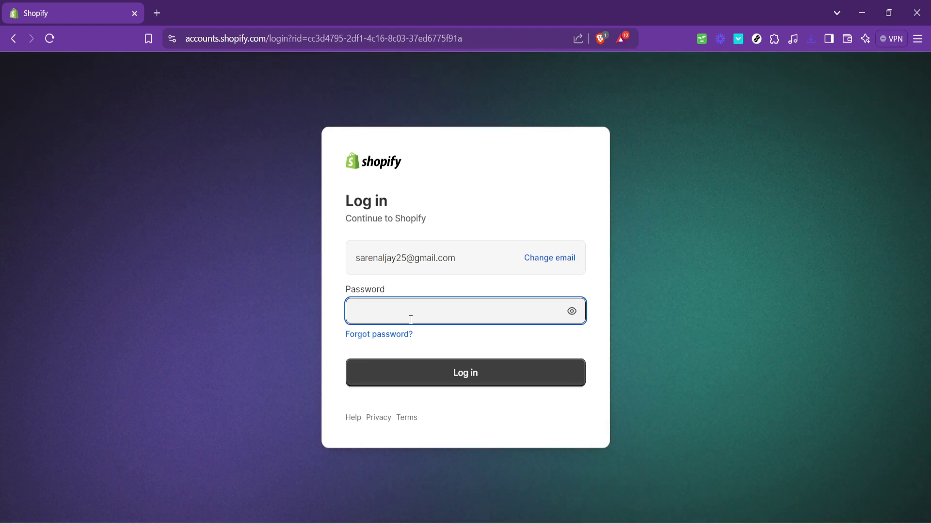
Step: Enter the account password and log in to the store admin
type("••••••")
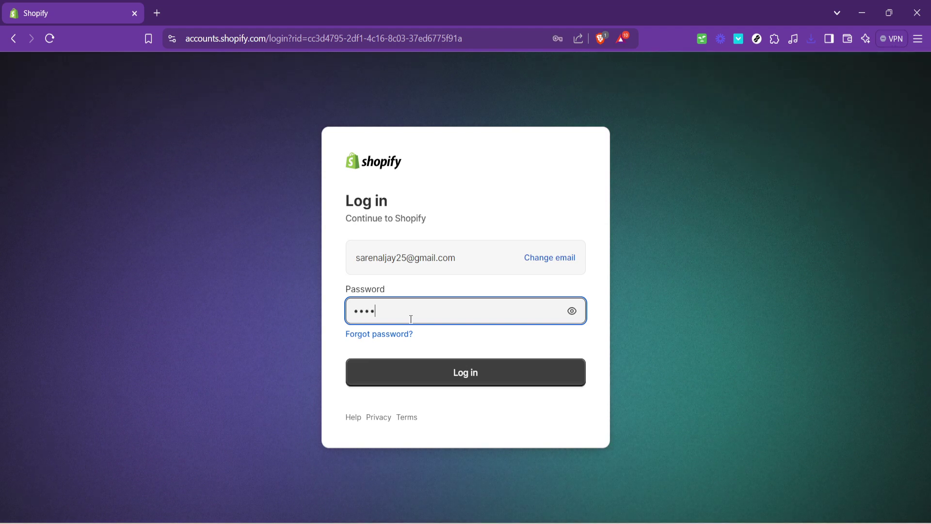
type("••••")
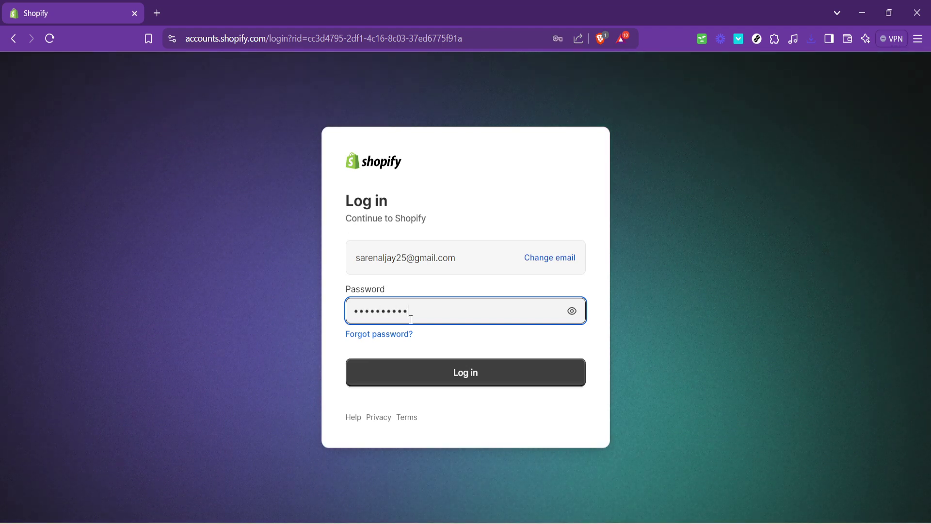
type("•••")
key("Return")
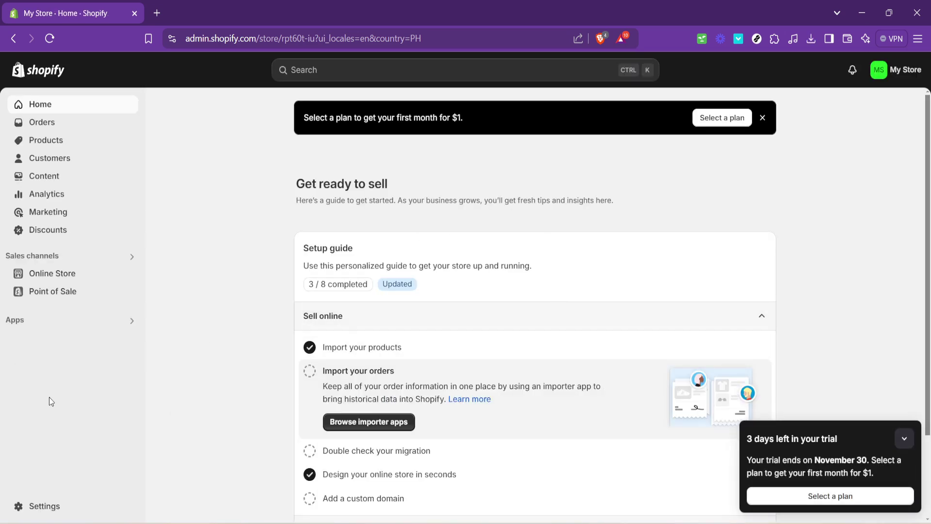
Step: Open the General shipping rates profile in the store's shipping and delivery settings
left_click(57, 511)
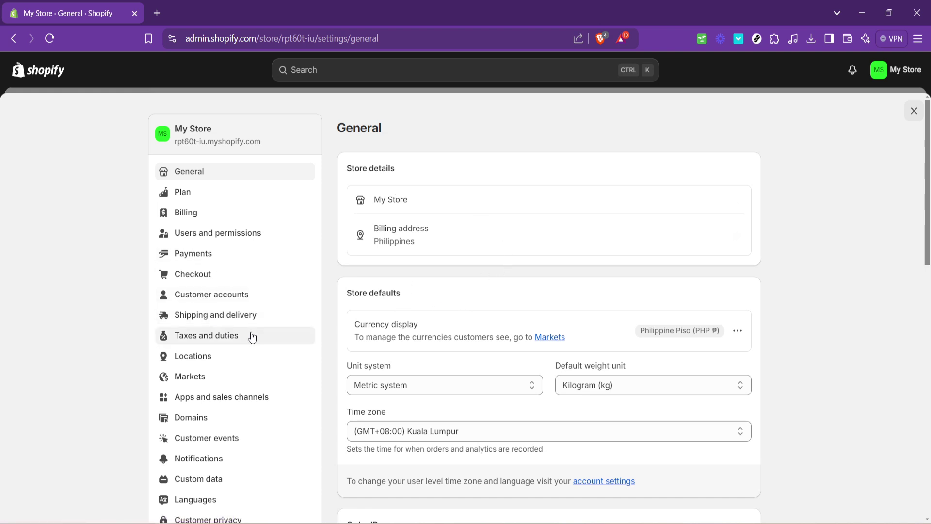
left_click(224, 319)
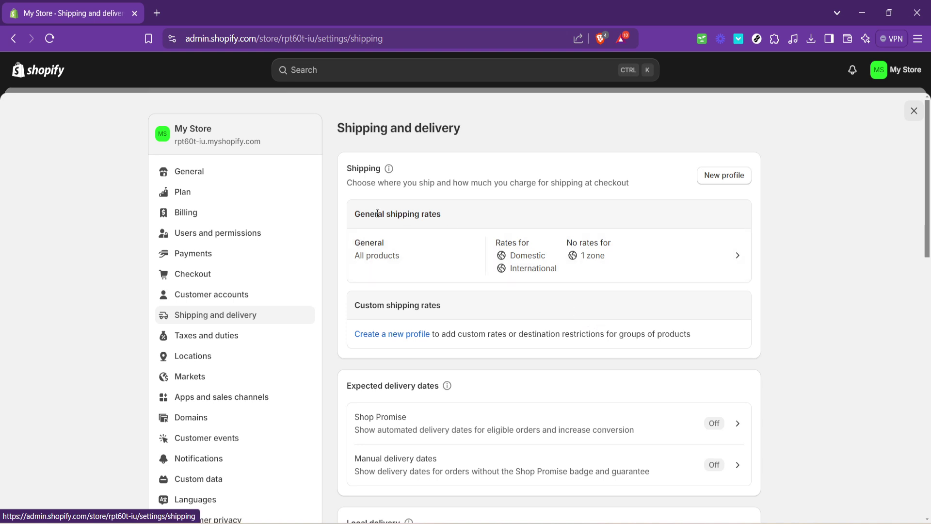
left_click(636, 254)
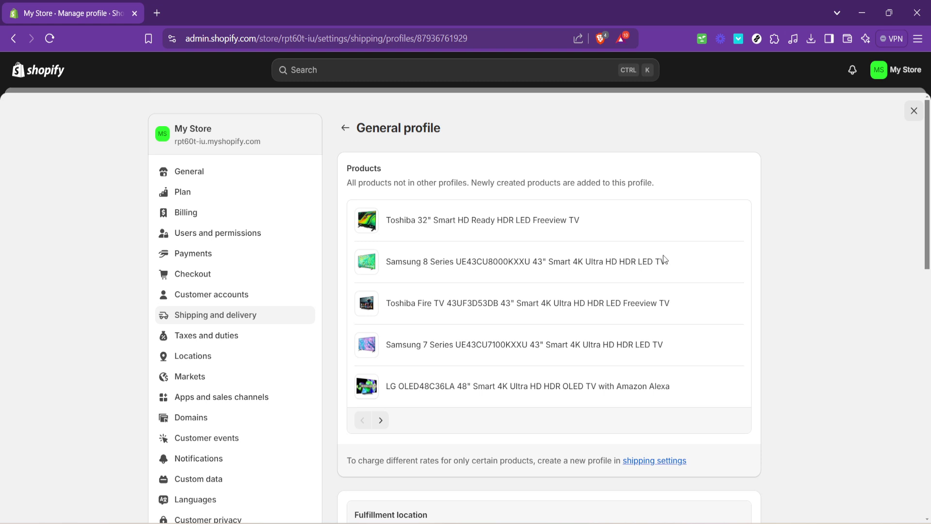
Step: Delete the Africa (Nigeria) shipping zone from the General profile and save the profile
scroll(664, 260, "down", 2)
scroll(664, 260, "down", 3)
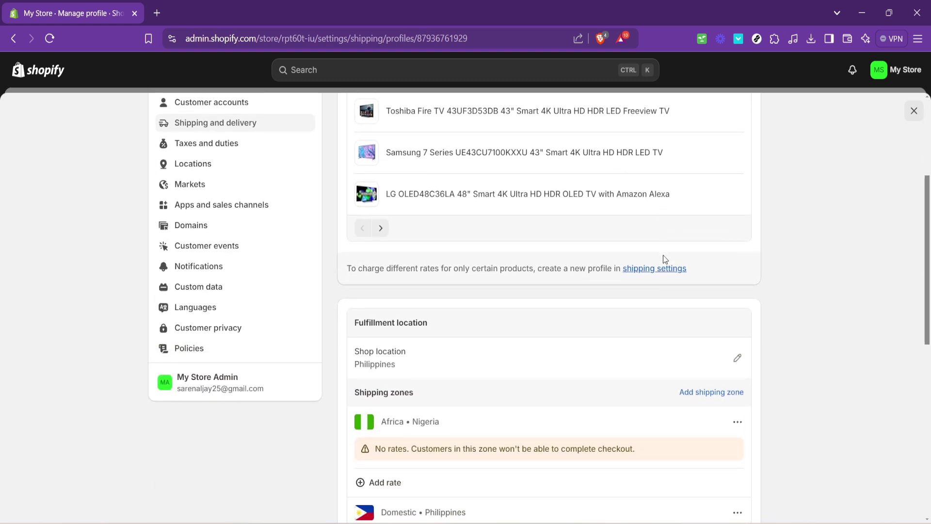
scroll(664, 260, "down", 2)
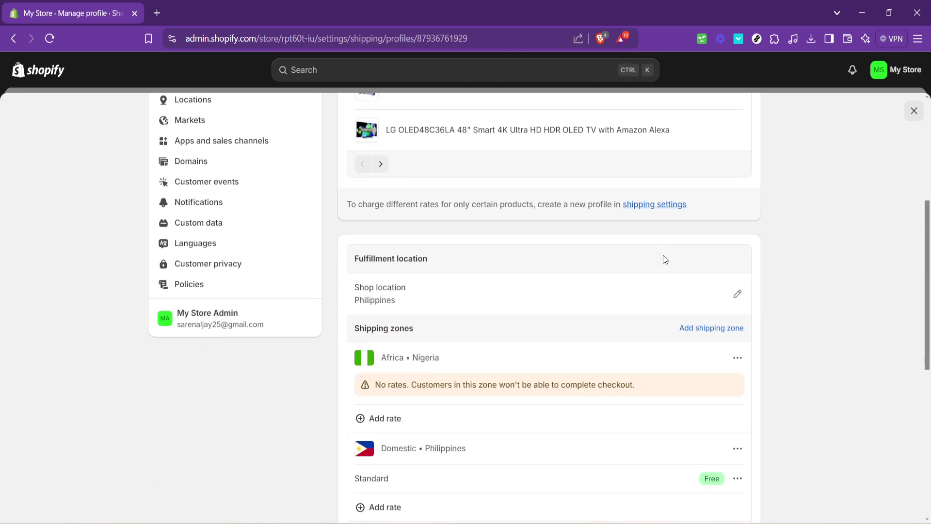
scroll(665, 259, "down", 2)
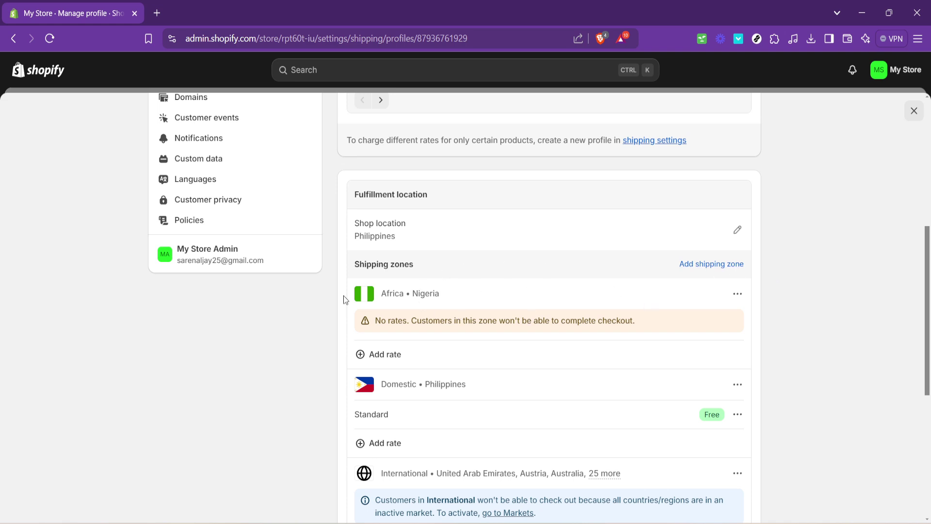
left_click(738, 296)
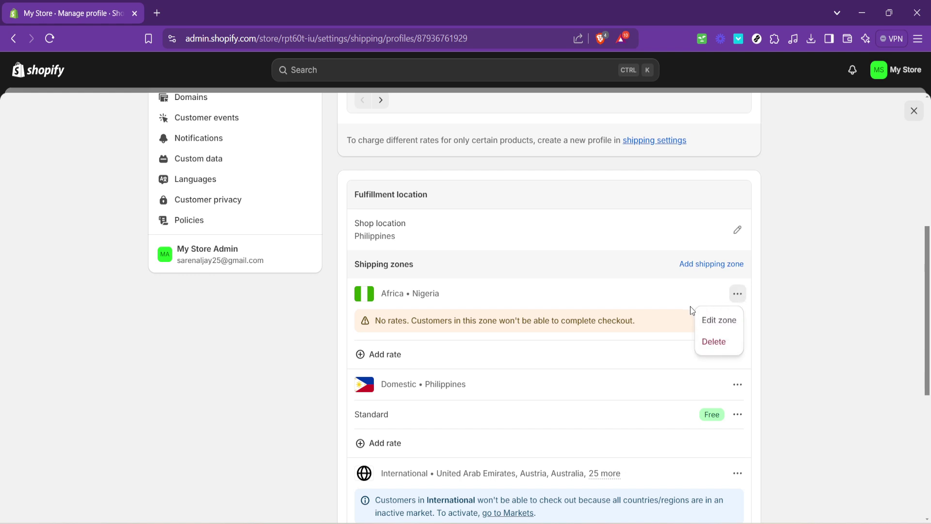
left_click(711, 342)
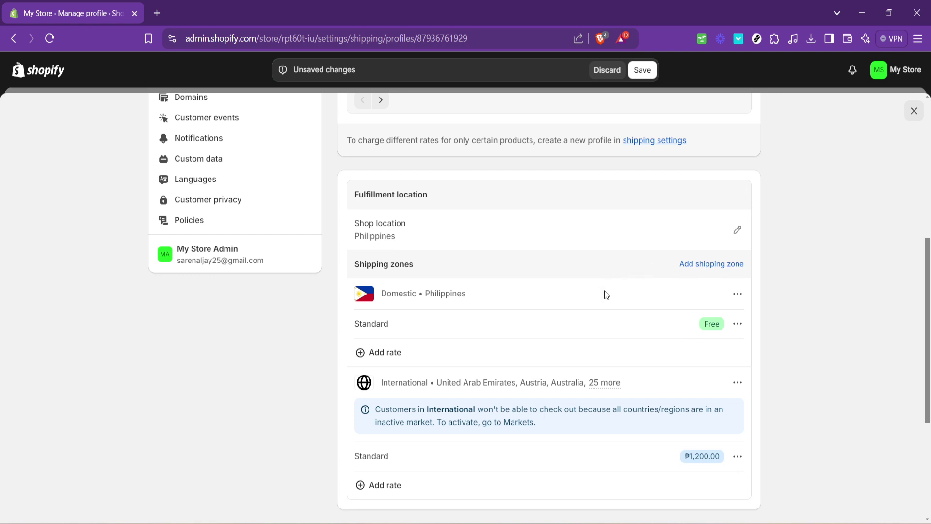
scroll(606, 294, "down", 4)
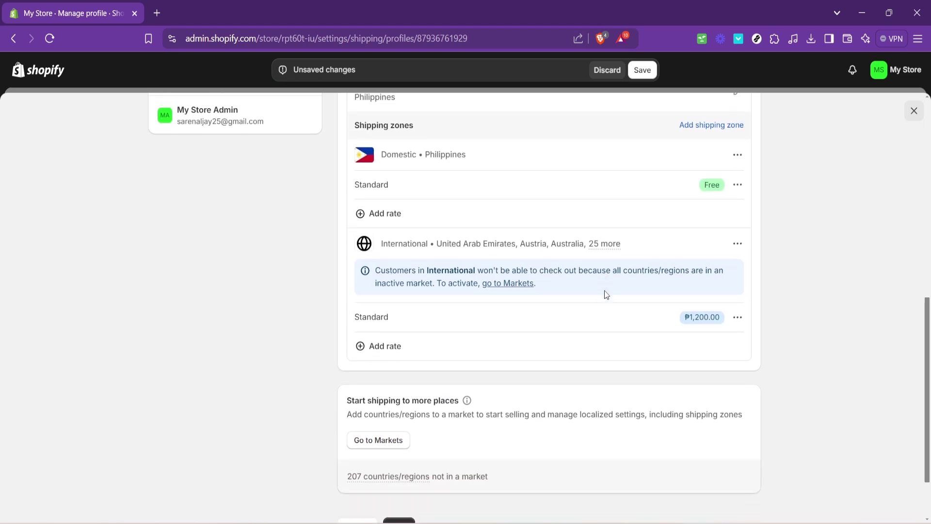
scroll(606, 295, "down", 1)
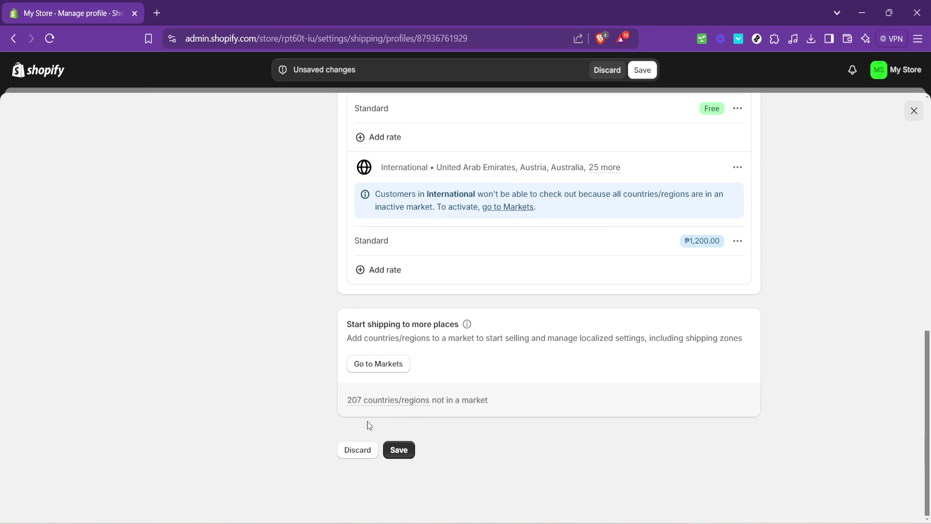
left_click(408, 455)
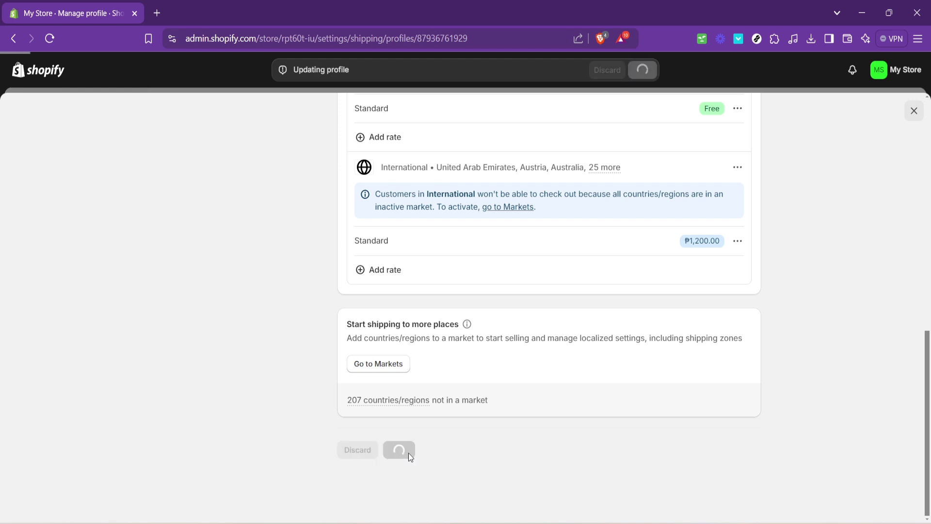